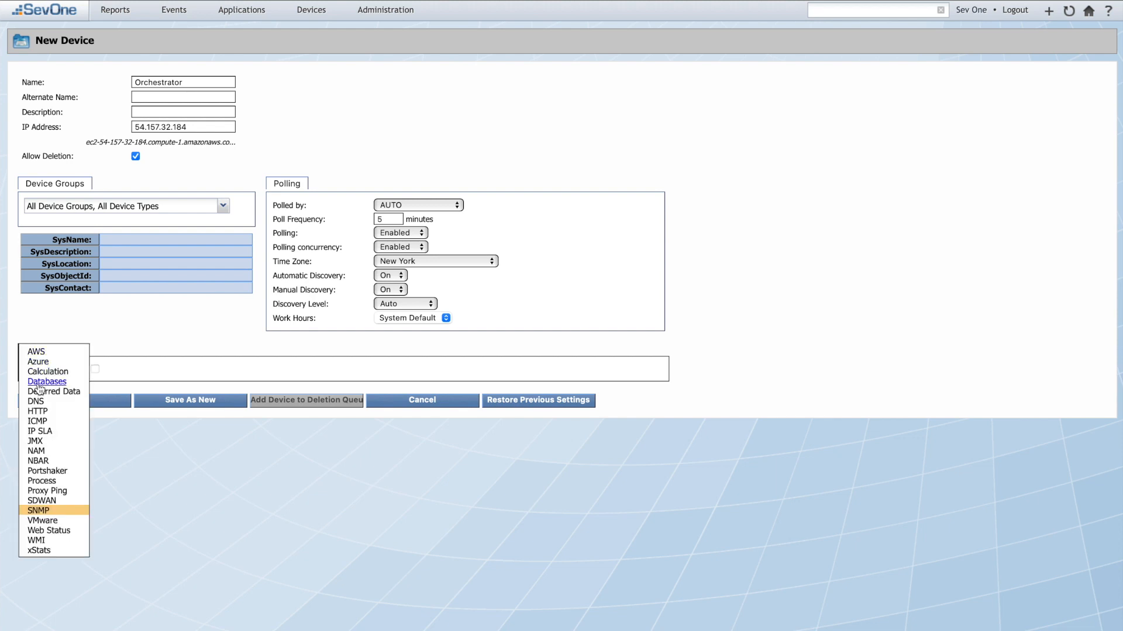
# Step: Enable SDWAN API integration and set the vendor to VMWare
pyautogui.click(41, 502)
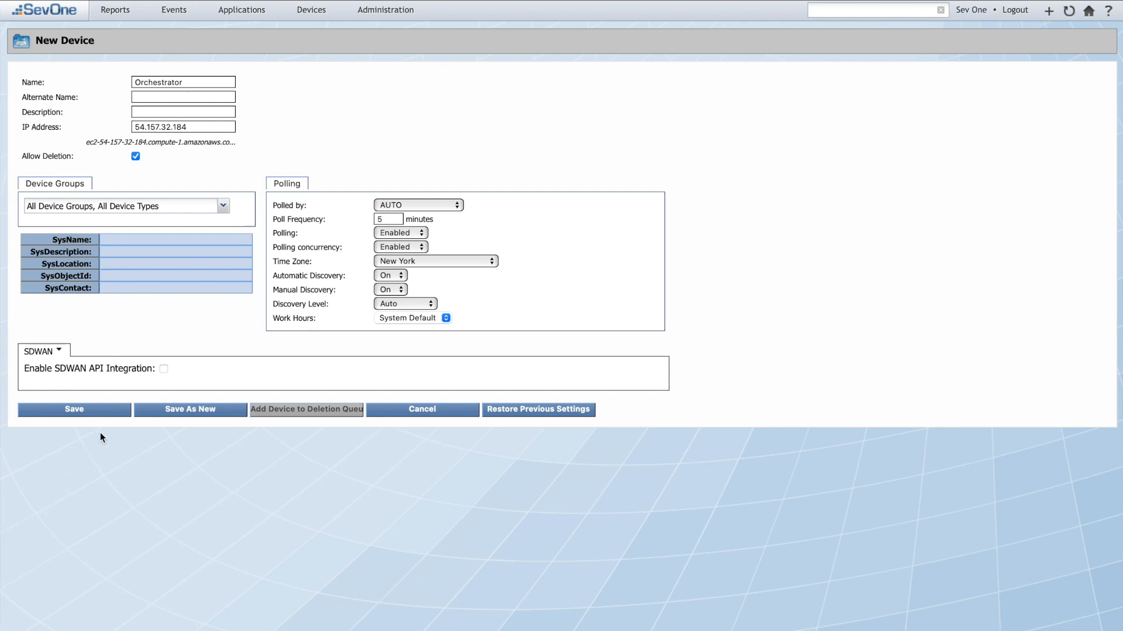
pyautogui.click(163, 371)
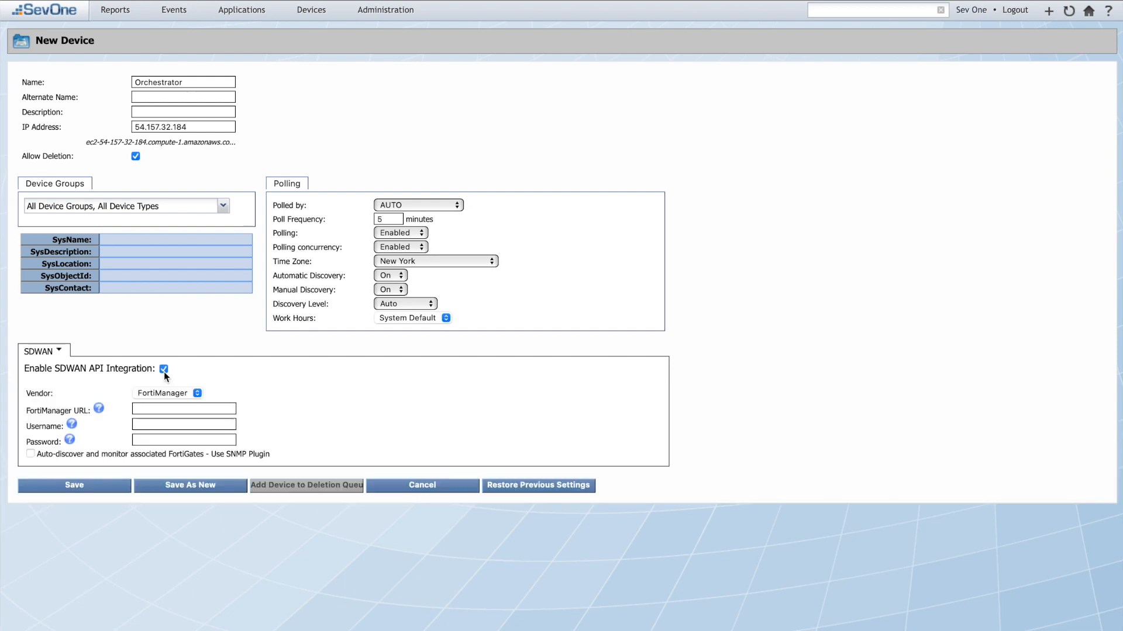
pyautogui.click(197, 395)
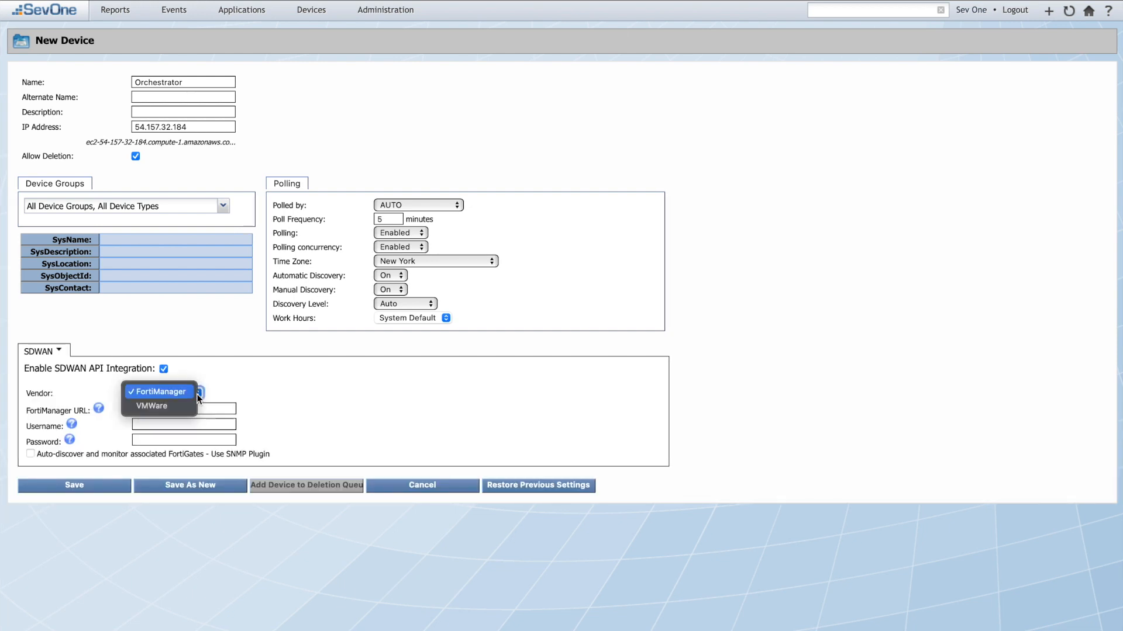
pyautogui.click(190, 408)
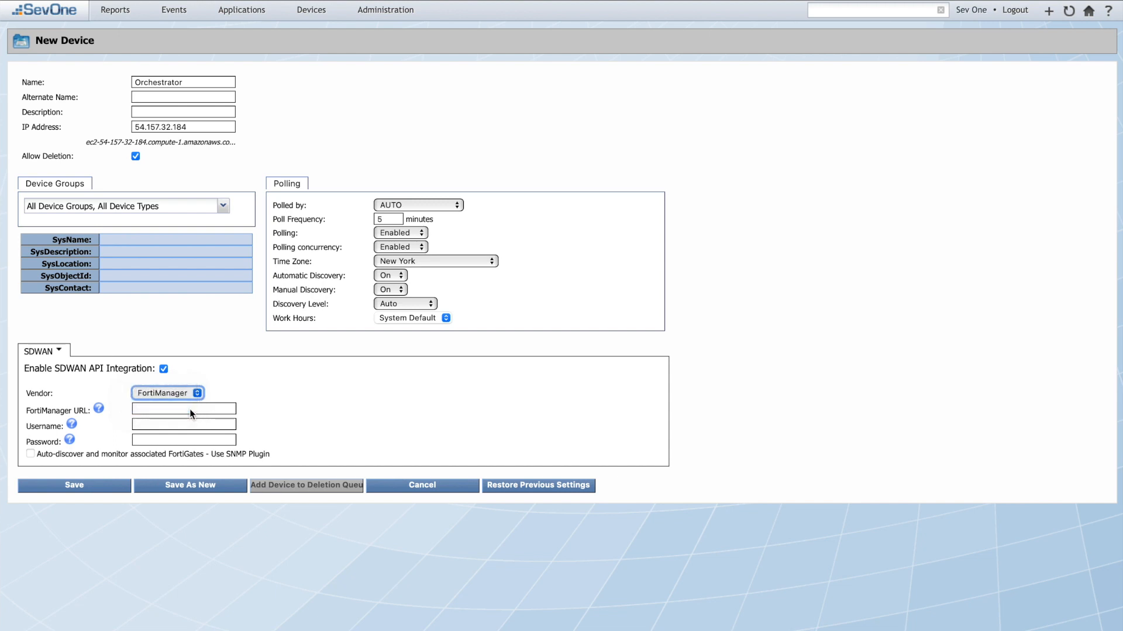
pyautogui.click(190, 409)
pyautogui.write('https://vco58-usvi1.velocloud.net')
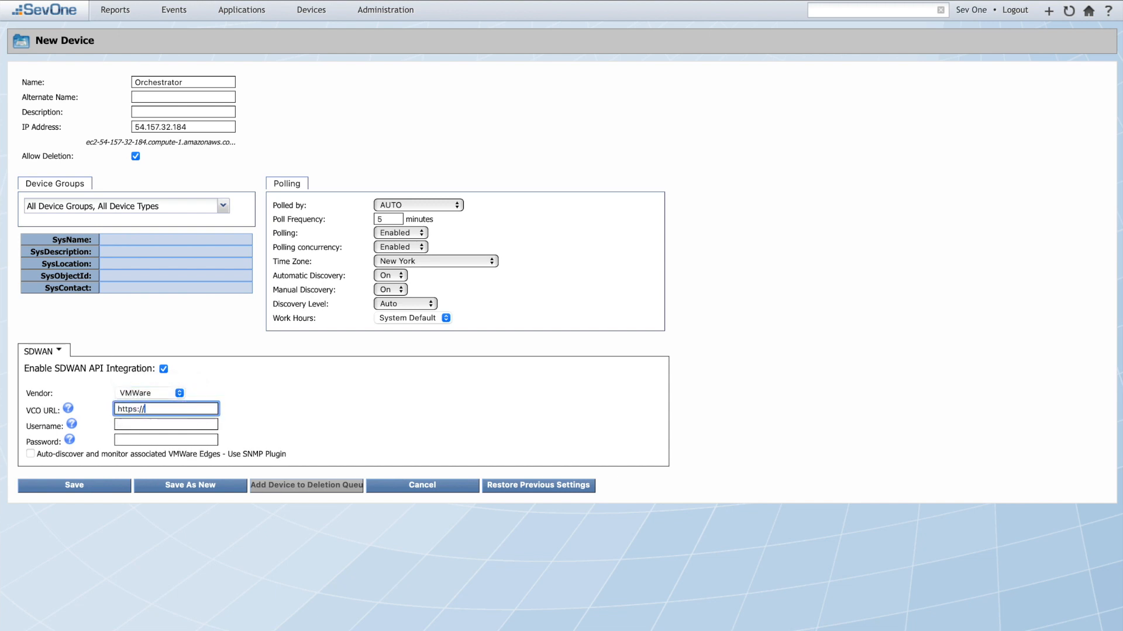
pyautogui.click(198, 424)
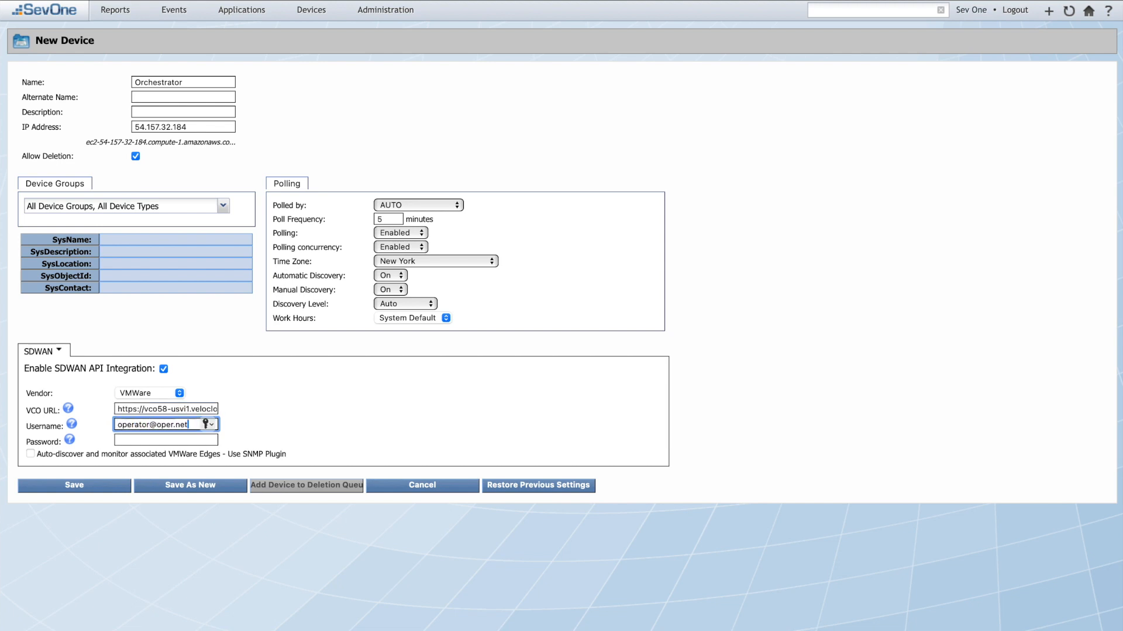
pyautogui.click(203, 440)
pyautogui.write('•••••••••')
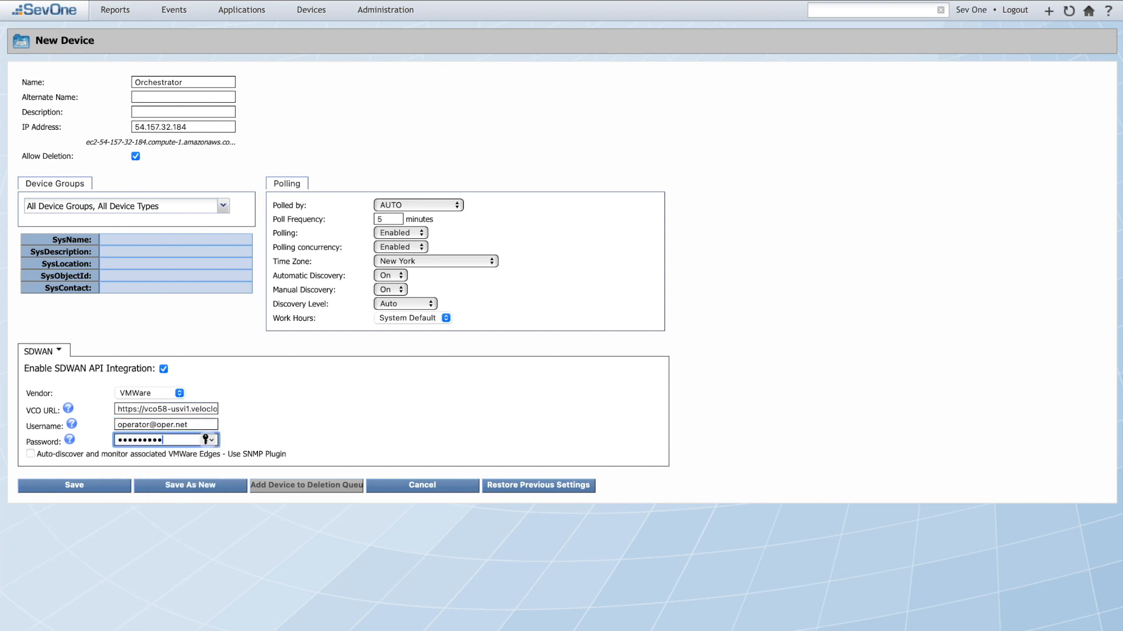
pyautogui.click(270, 424)
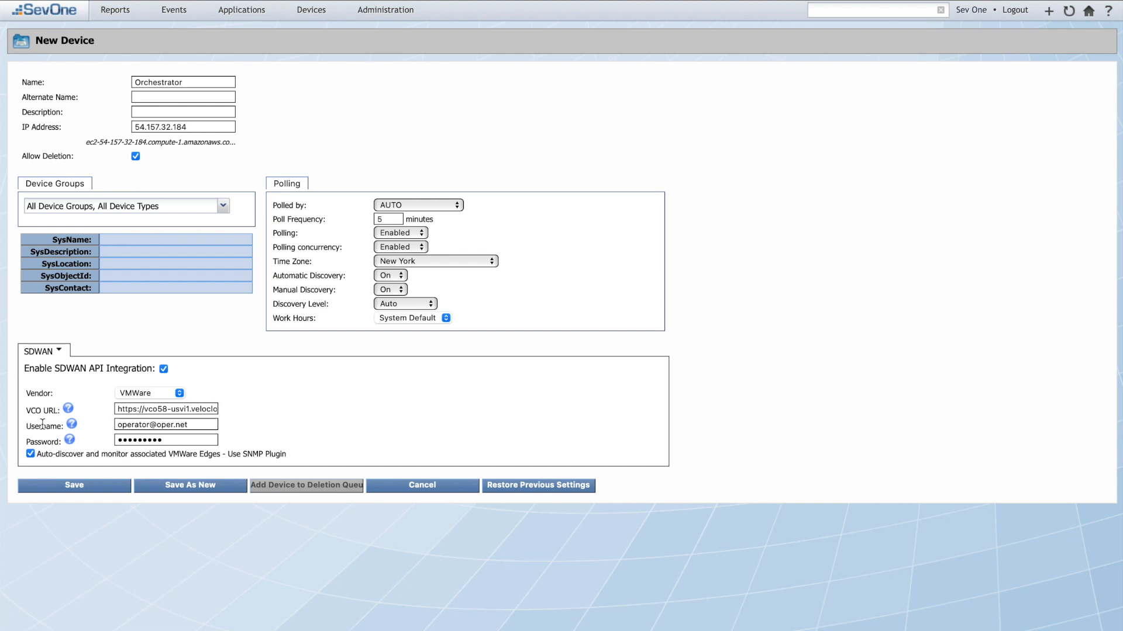
# Step: Mark the device SNMP capable with version 3 and enter the SNMP username and password
pyautogui.click(45, 352)
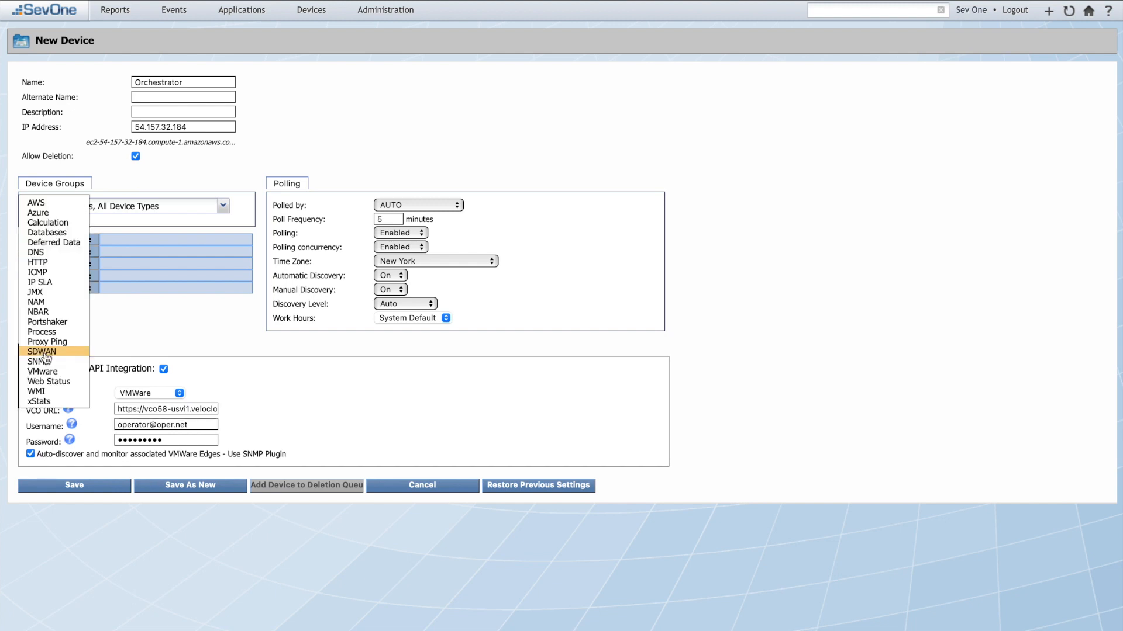
pyautogui.click(39, 361)
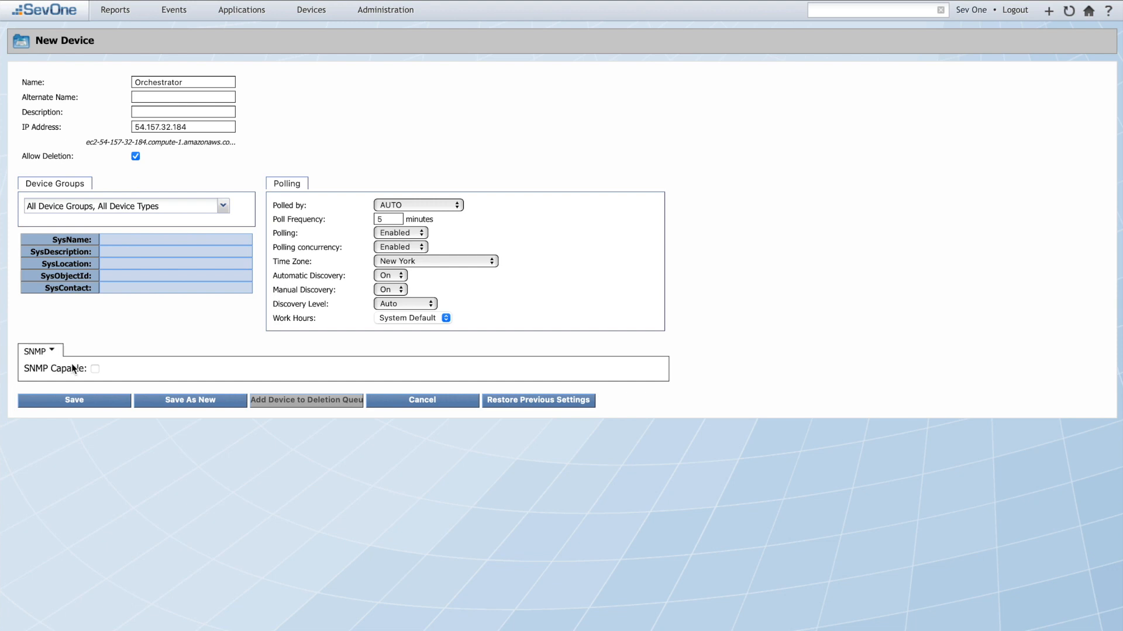
pyautogui.click(95, 368)
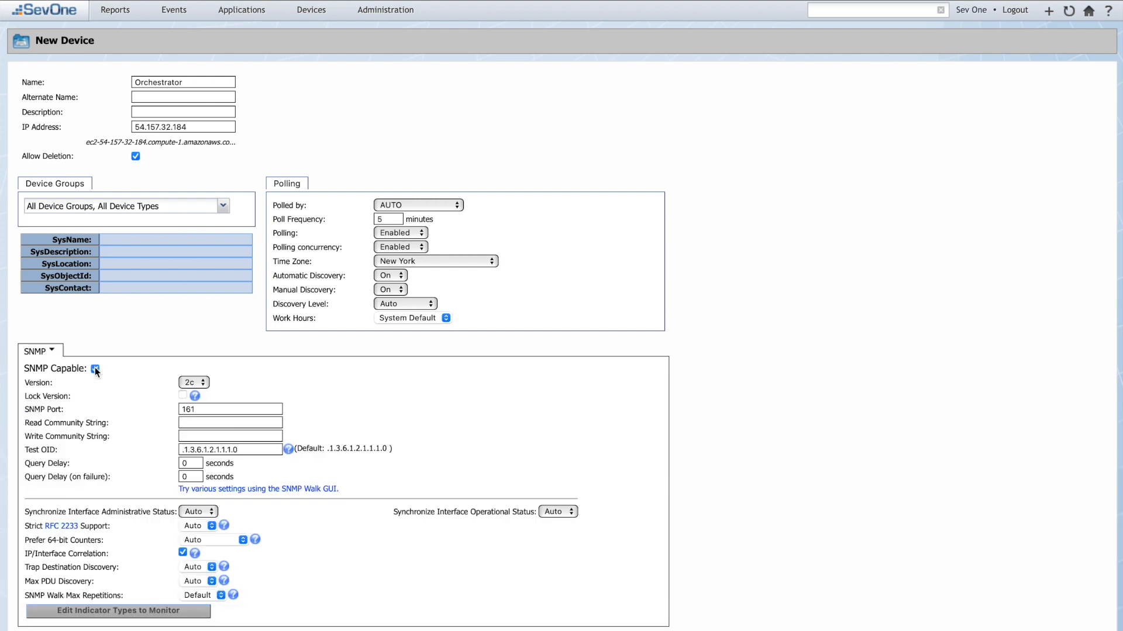
pyautogui.click(194, 382)
pyautogui.click(197, 396)
pyautogui.click(228, 422)
pyautogui.write('developer')
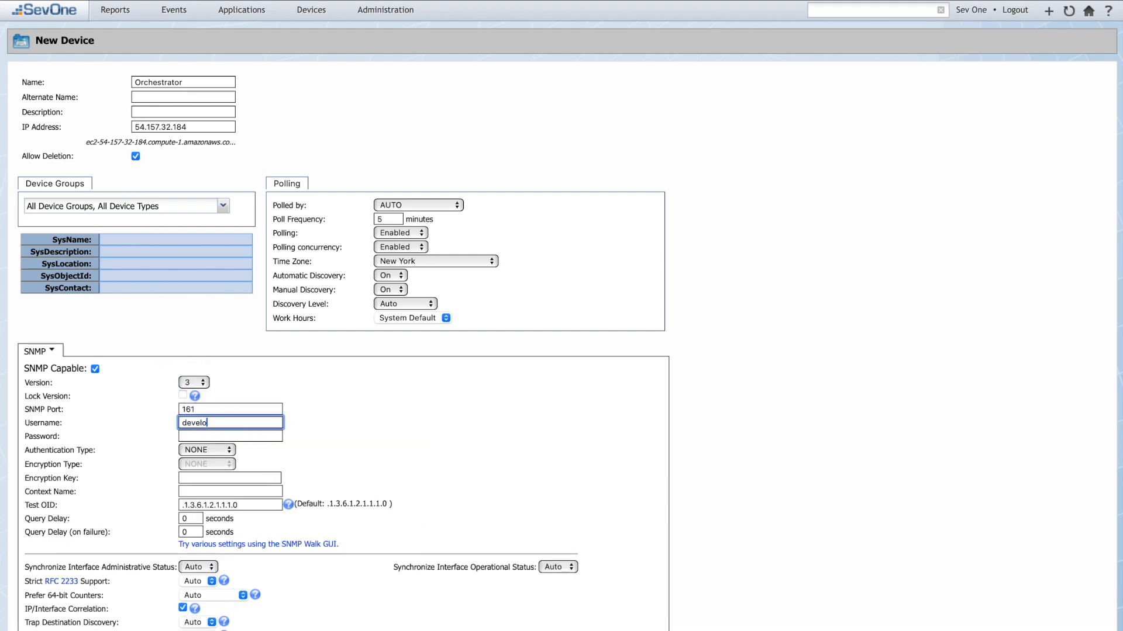
pyautogui.click(253, 436)
pyautogui.write('••••••••••••')
# Step: Set SHA-512 authentication and AES encryption, and enter the encryption key
pyautogui.click(208, 450)
pyautogui.click(220, 534)
pyautogui.click(232, 464)
pyautogui.click(222, 479)
pyautogui.click(228, 477)
pyautogui.write('••••••••••••')
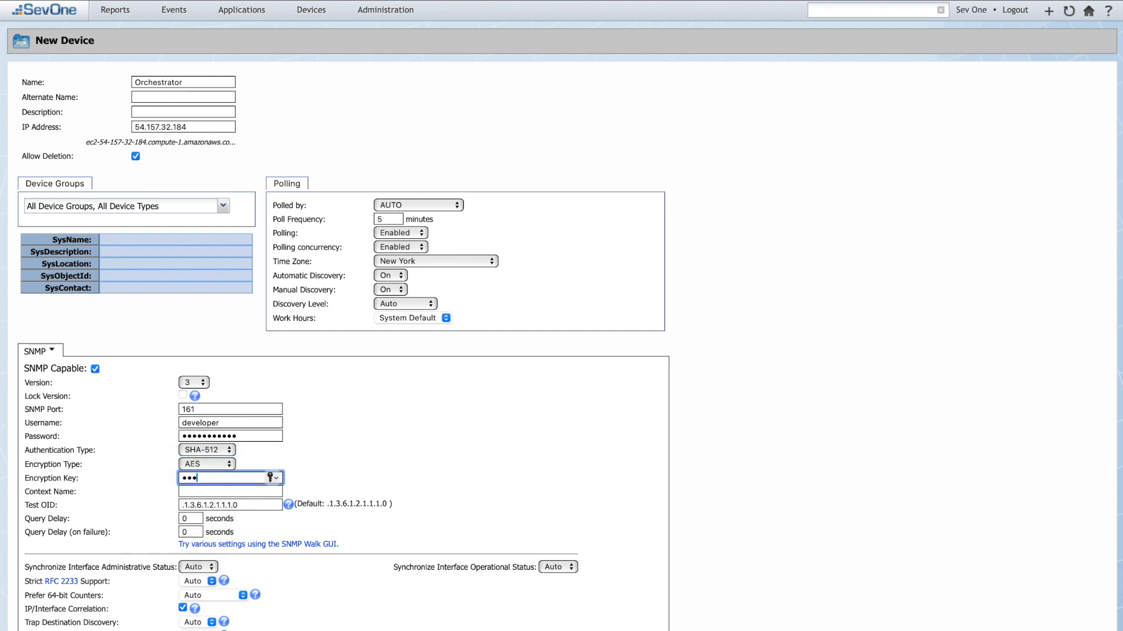
pyautogui.click(356, 455)
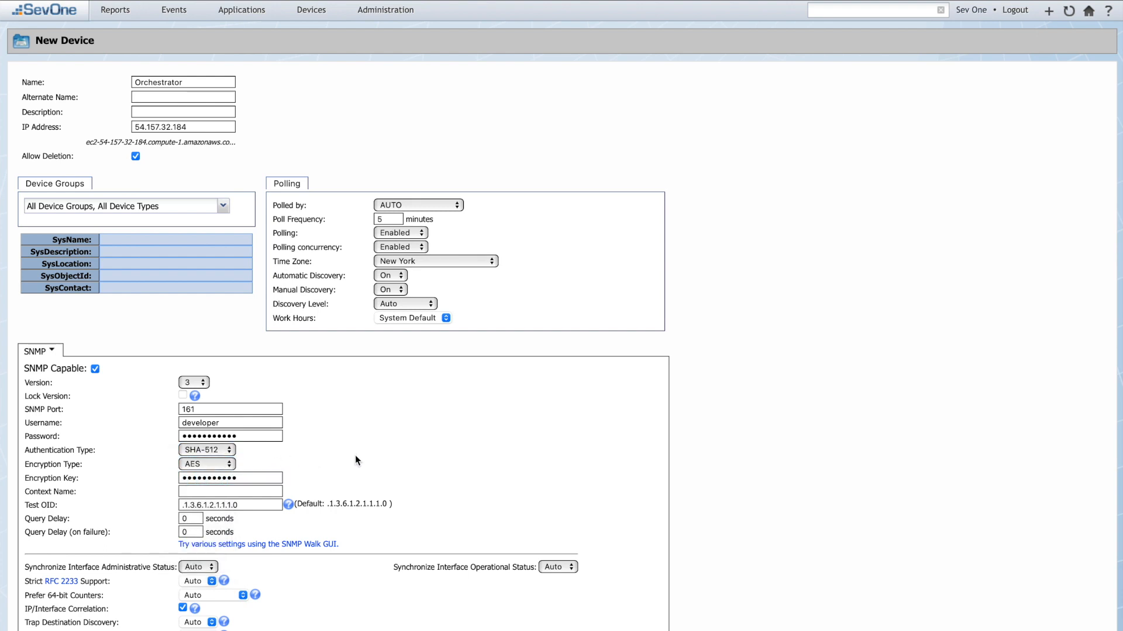
pyautogui.scroll(-2, 355, 454)
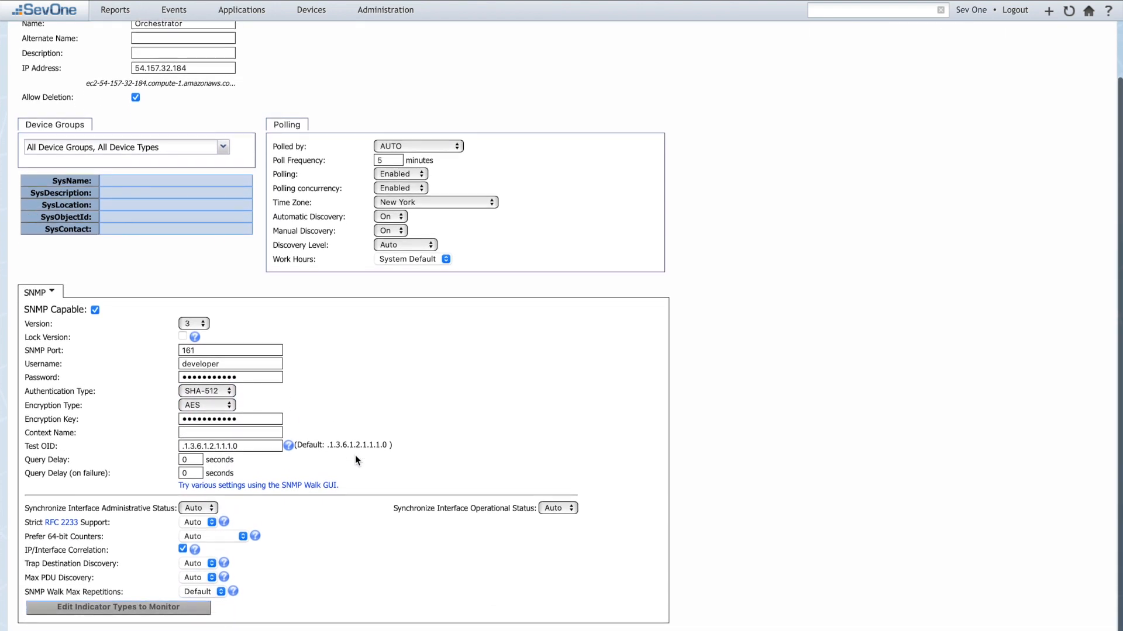
pyautogui.scroll(-1, 356, 454)
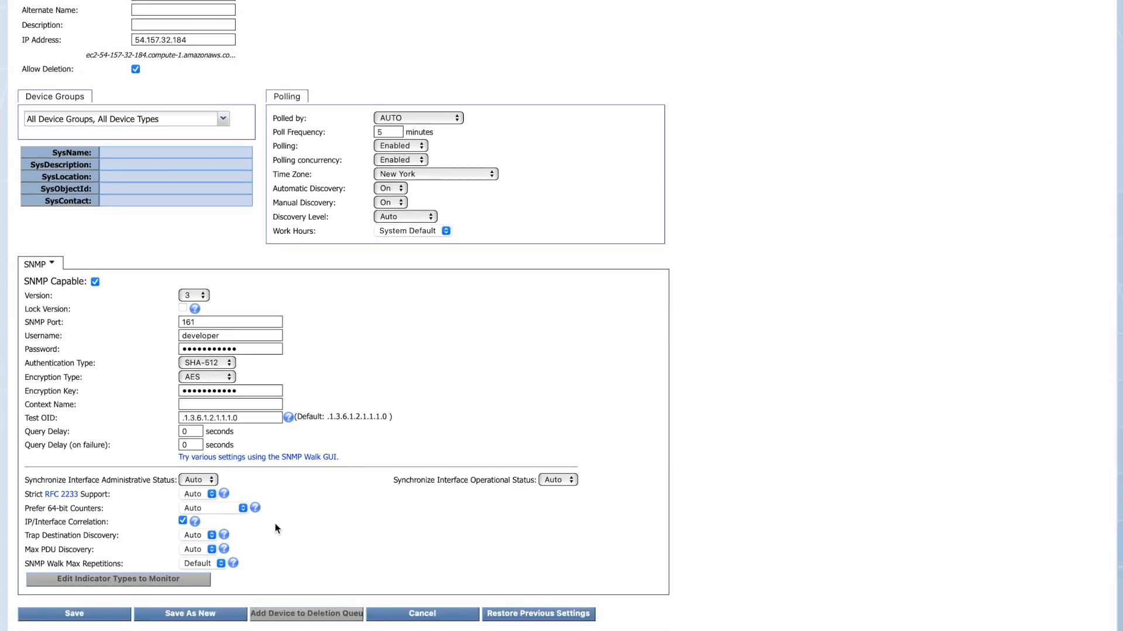
# Step: Save Orchestrator as a new device and check it in the Discovery Manager queue
pyautogui.click(194, 615)
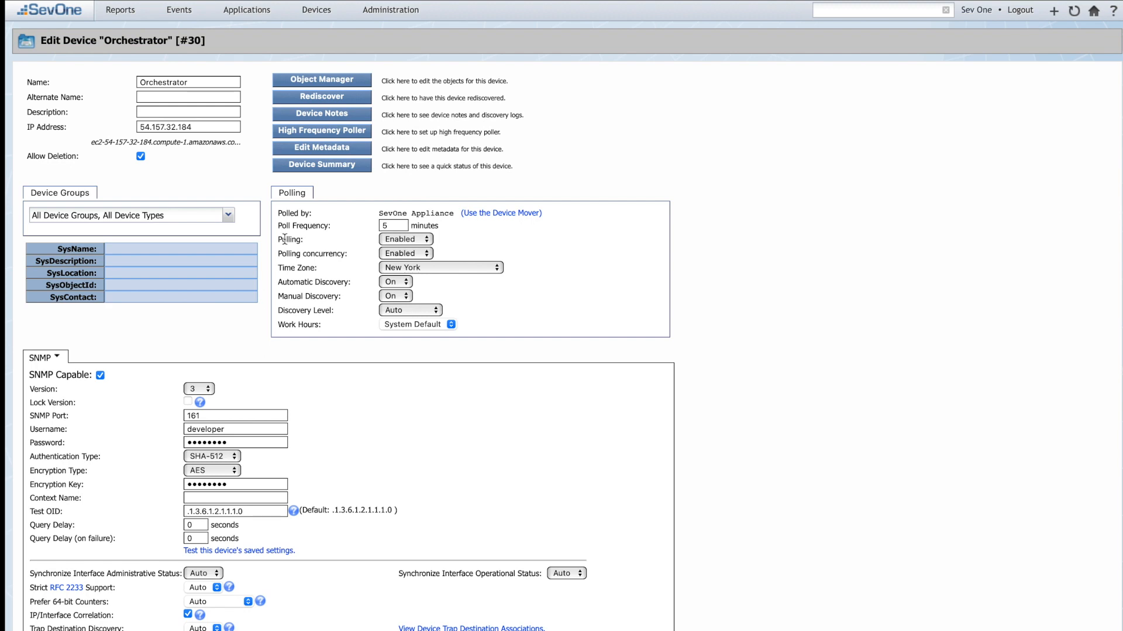
pyautogui.click(315, 11)
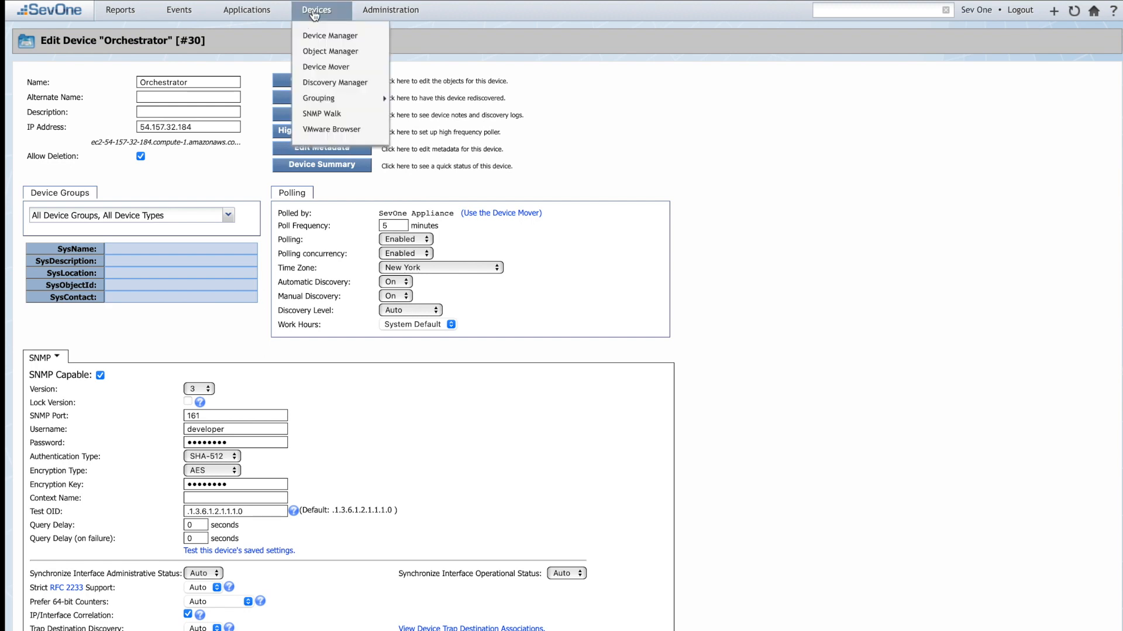
pyautogui.click(325, 82)
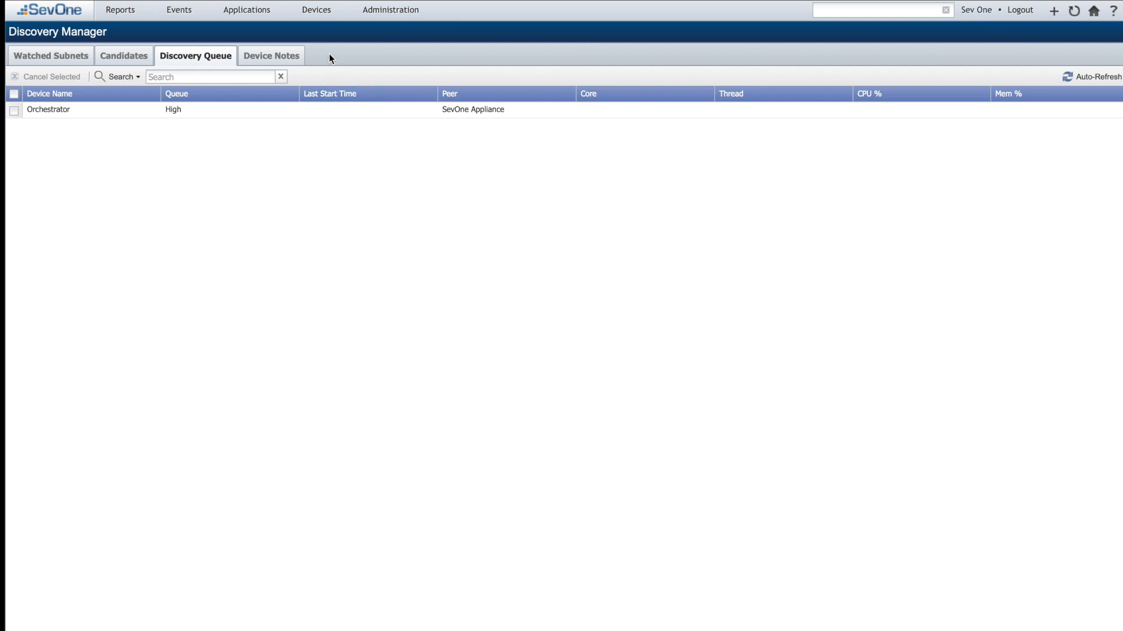
# Step: Refresh the Device Manager list to confirm Orchestrator appears
pyautogui.click(318, 12)
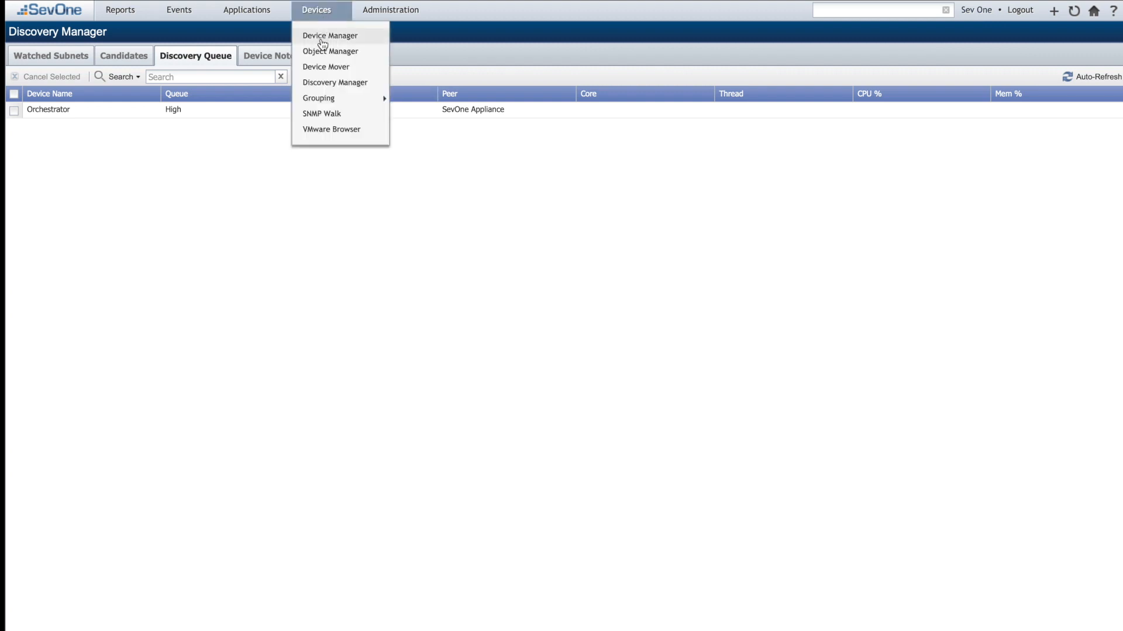
pyautogui.click(322, 36)
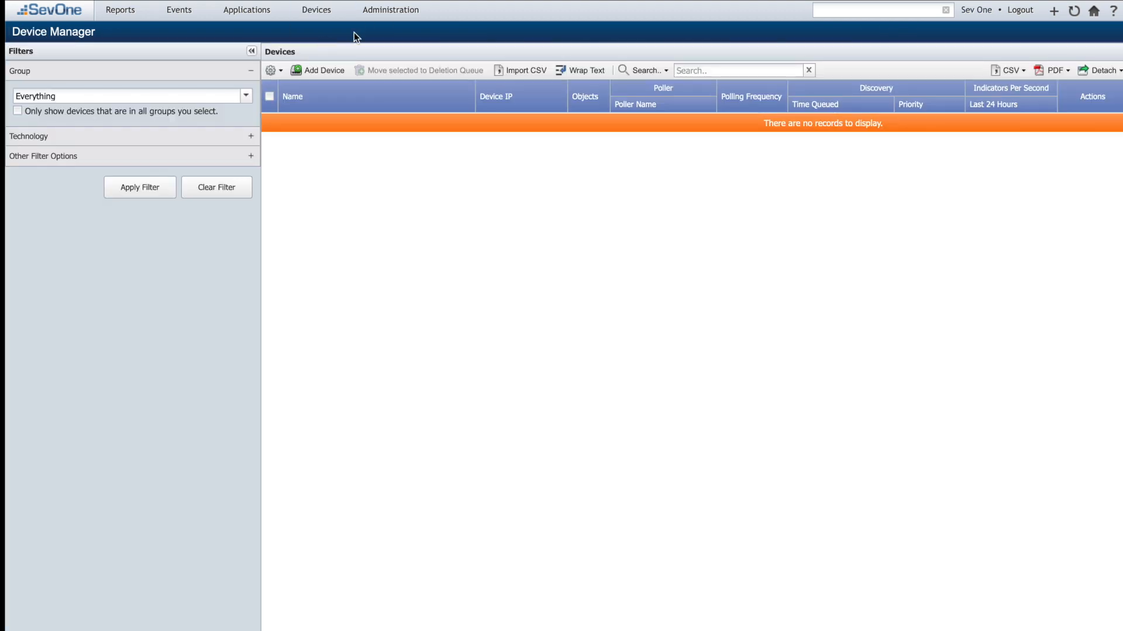
pyautogui.click(1072, 12)
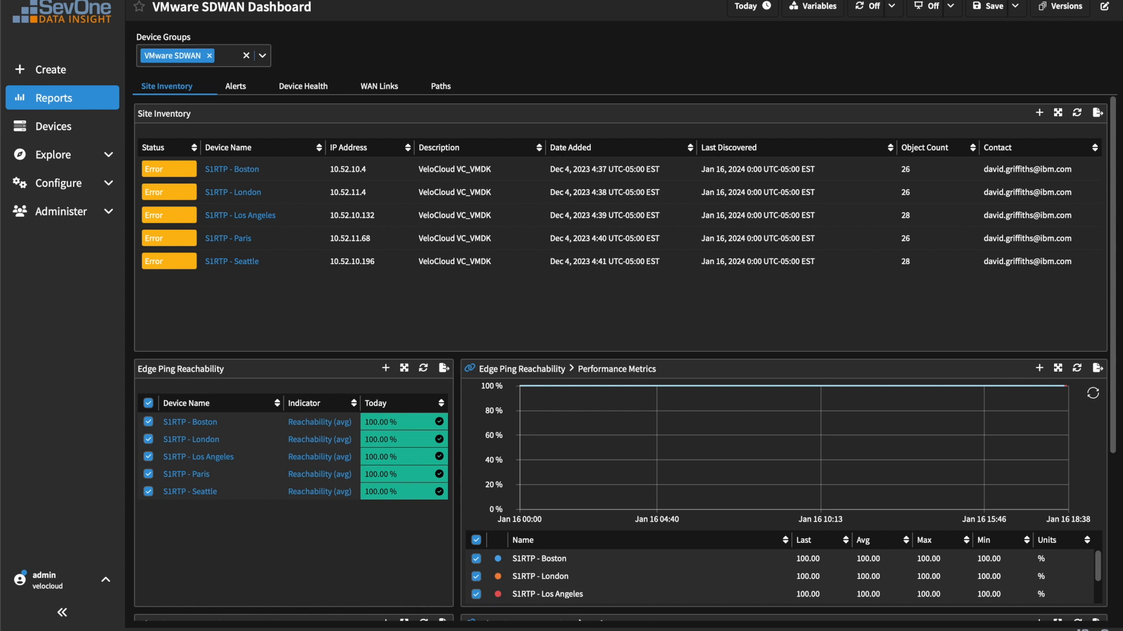
# Step: Review the VMware SDWAN Dashboard's Alerts and Device Health CPU and memory views
pyautogui.scroll(-3, 1005, 296)
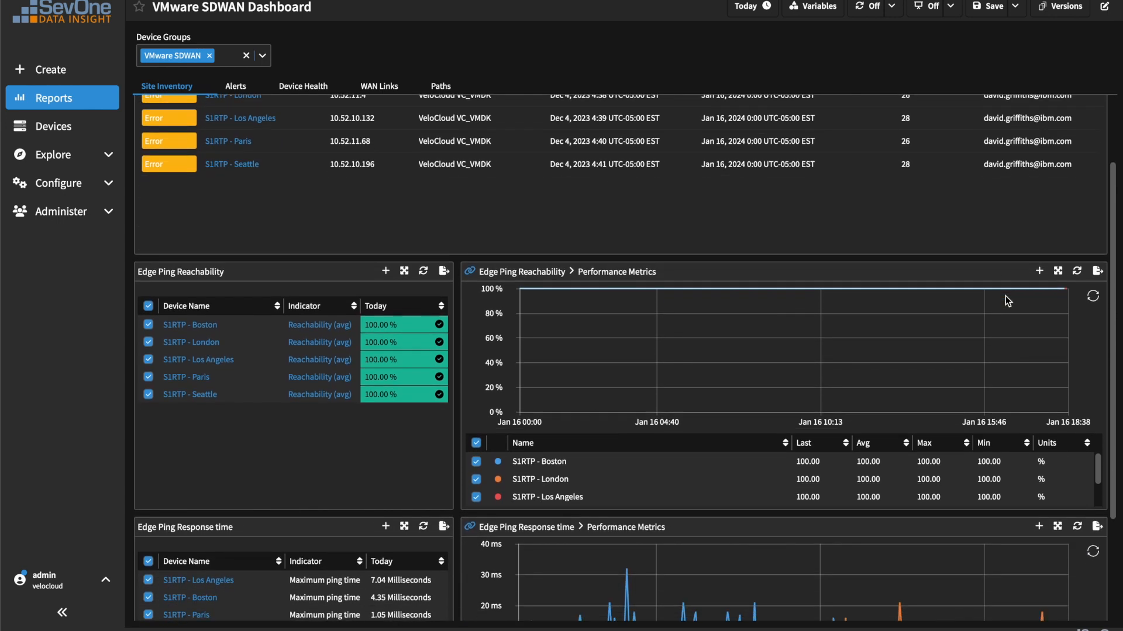
pyautogui.scroll(-4, 1005, 296)
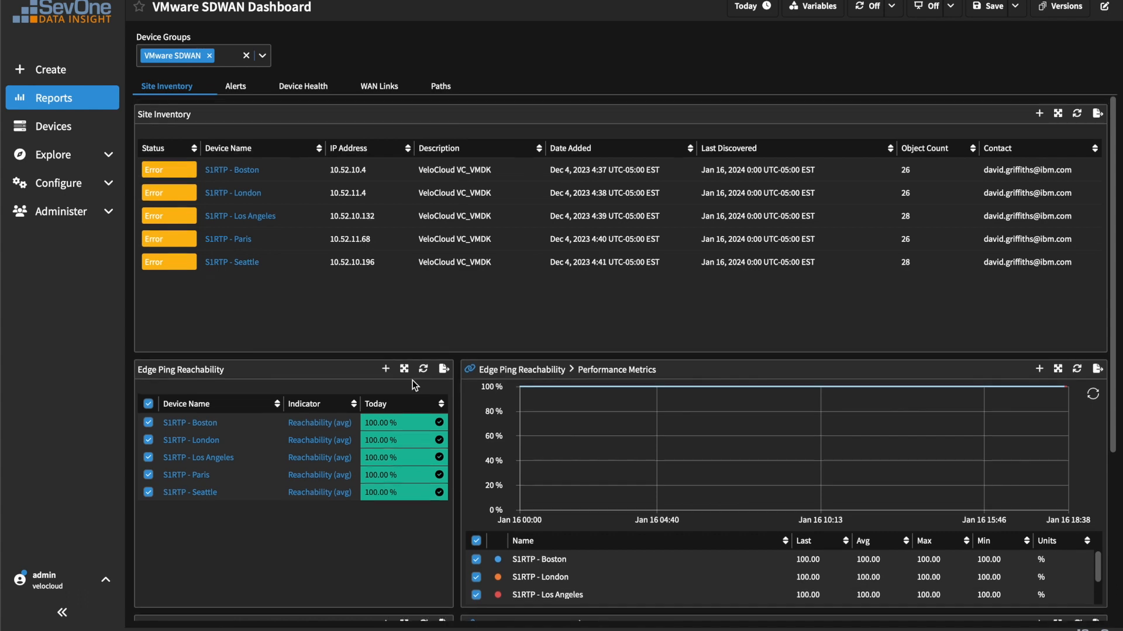
pyautogui.click(240, 89)
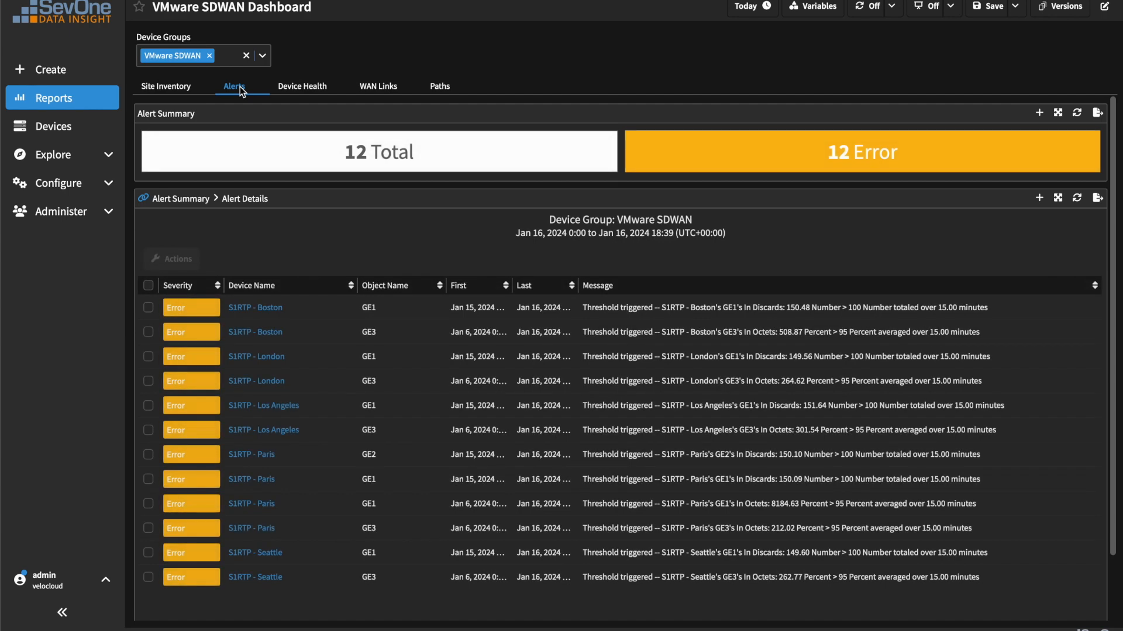
pyautogui.click(298, 88)
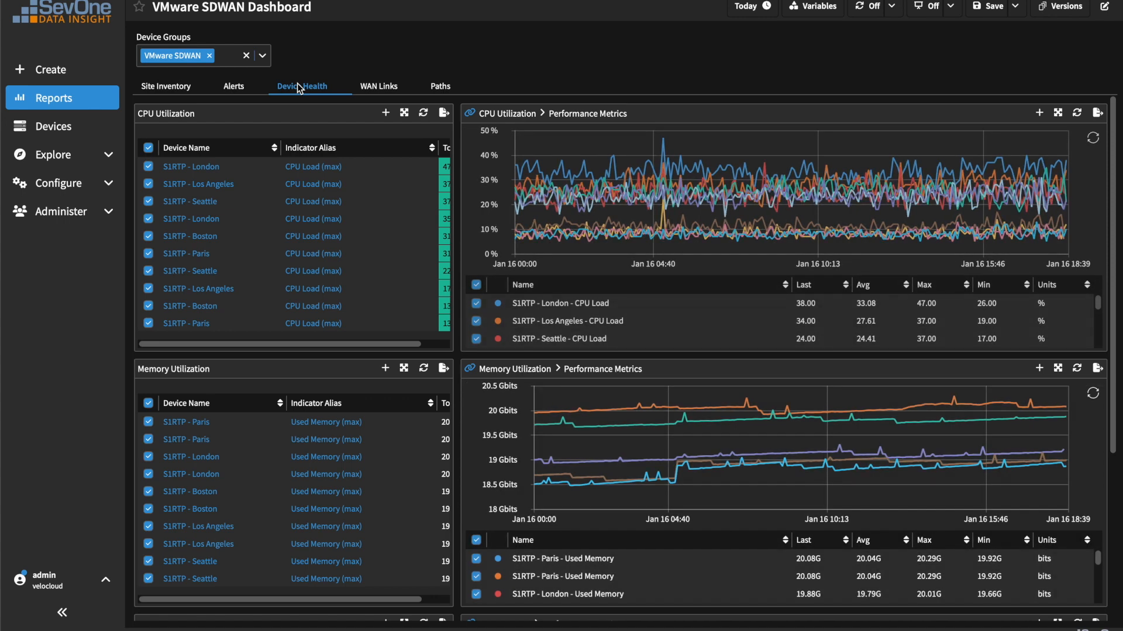
pyautogui.scroll(-4, 457, 173)
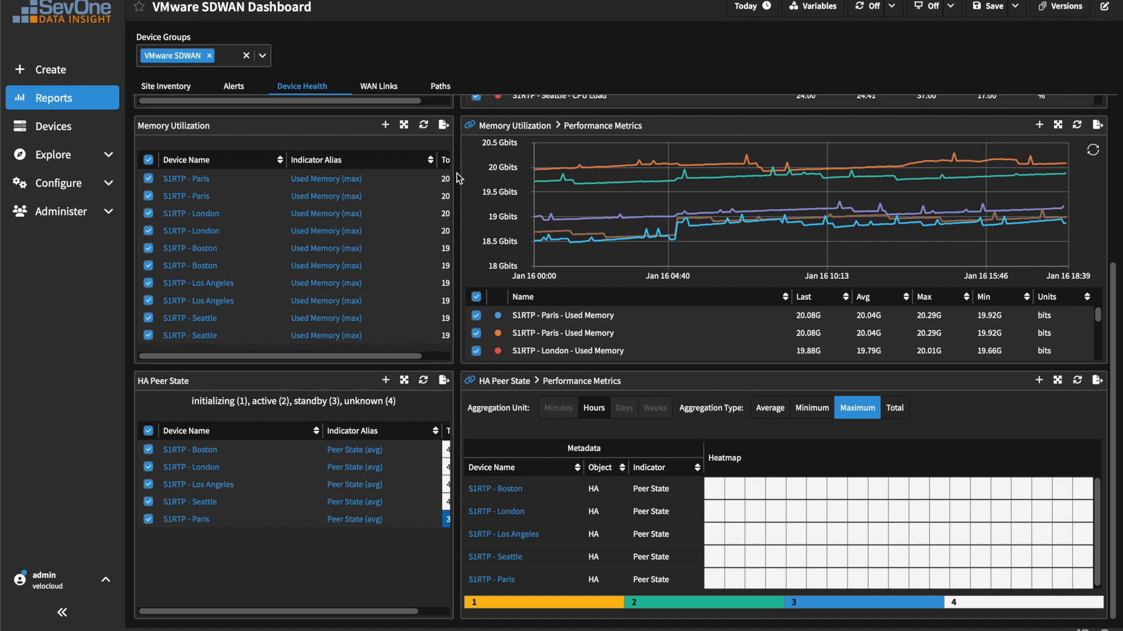
pyautogui.scroll(4, 458, 177)
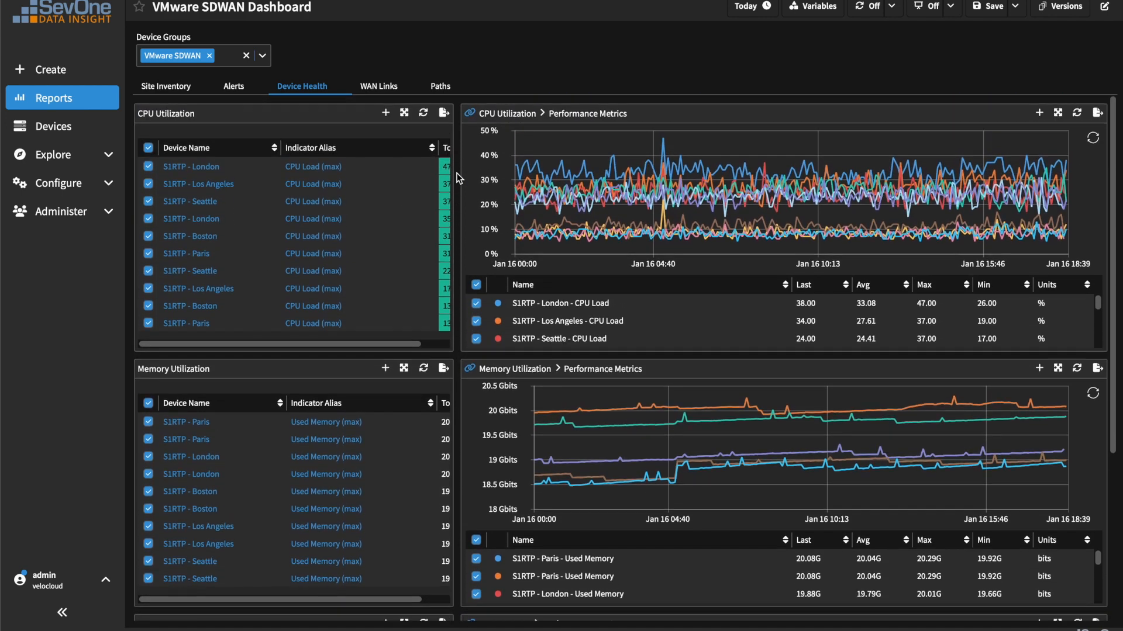
# Step: Review WAN Links and Paths utilization and jitter, then pick S1RTP - Boston in Site Inventory
pyautogui.click(383, 87)
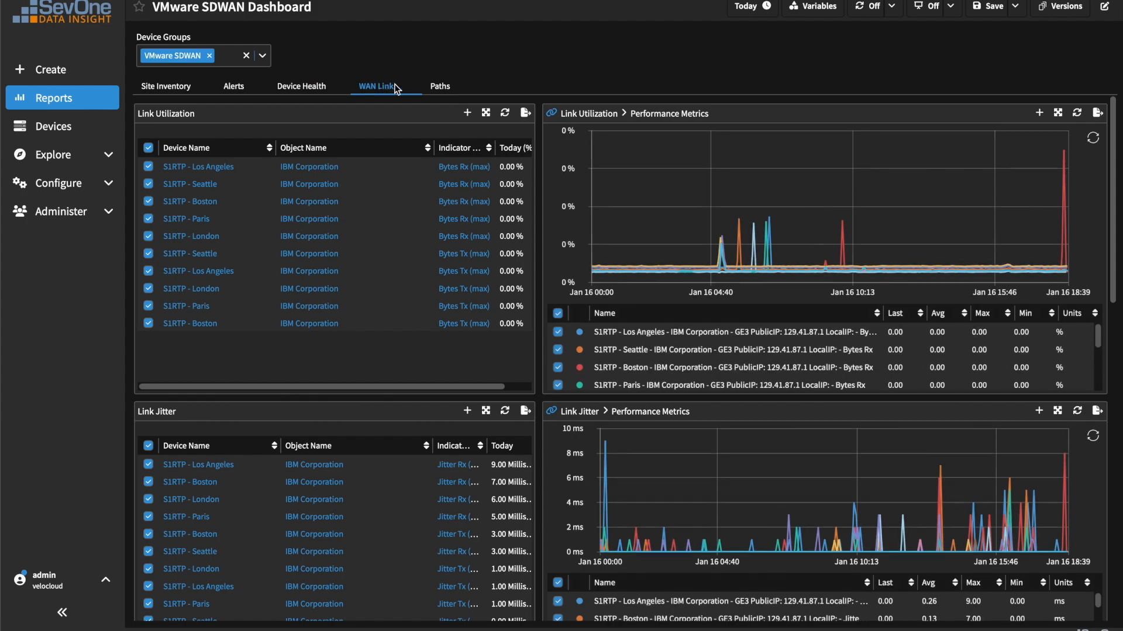
pyautogui.scroll(-8, 538, 151)
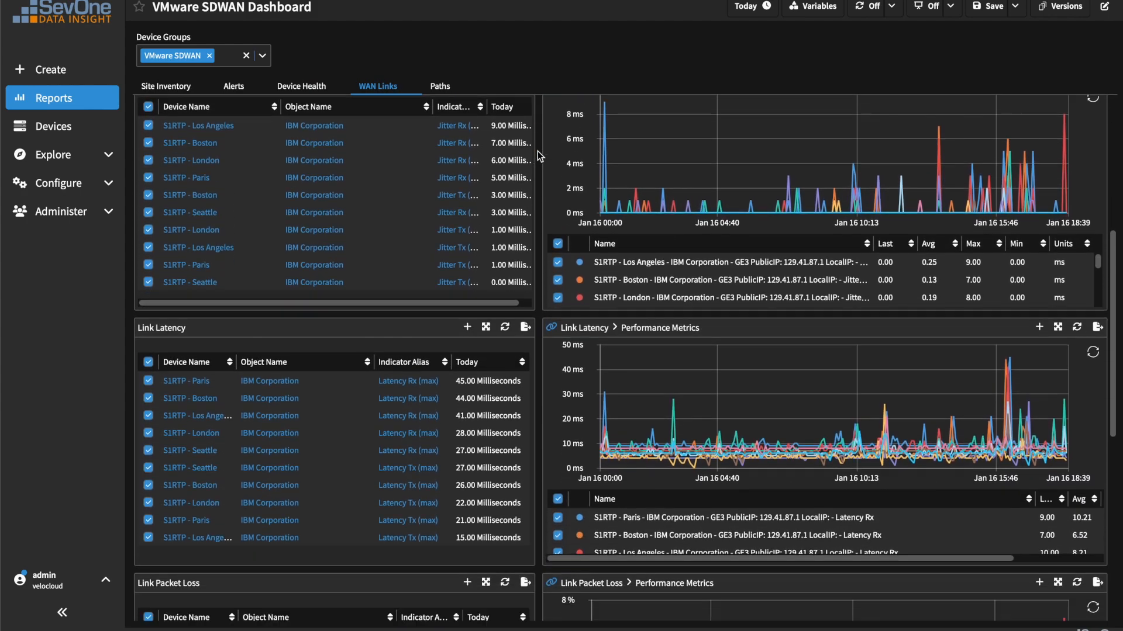
pyautogui.scroll(-5, 538, 151)
pyautogui.scroll(10, 538, 151)
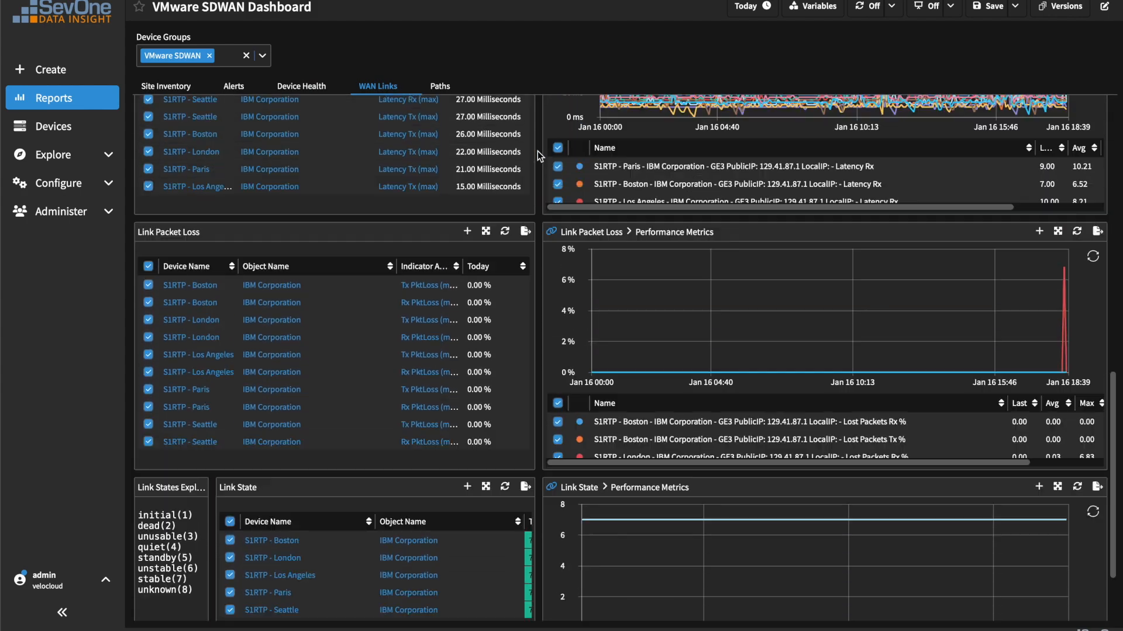
pyautogui.scroll(3, 537, 150)
pyautogui.click(441, 85)
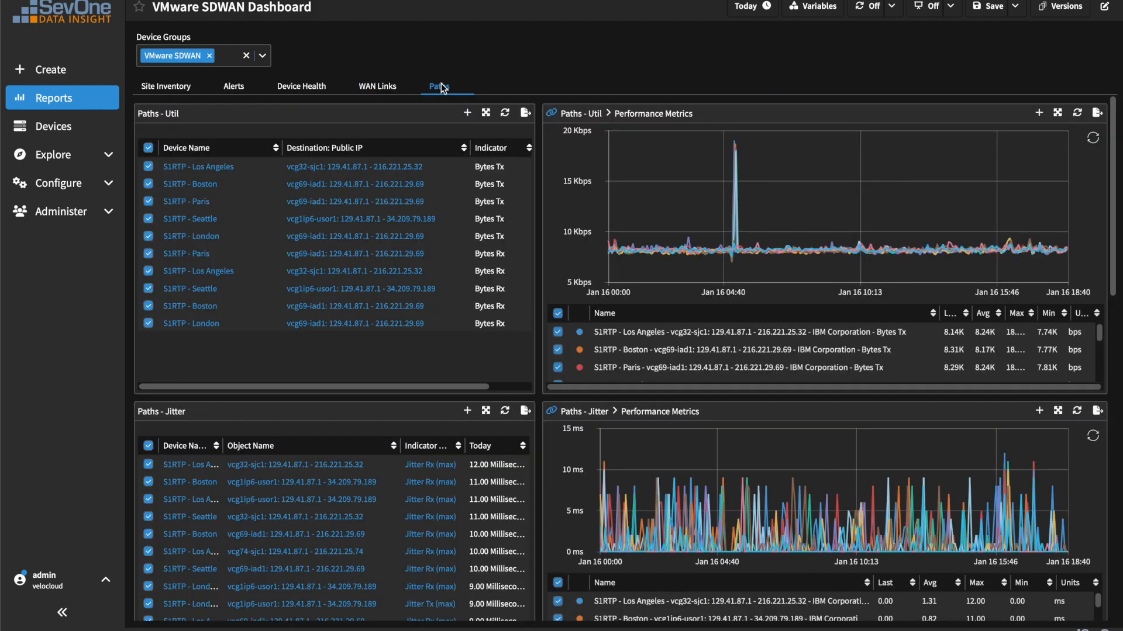
pyautogui.scroll(-11, 537, 158)
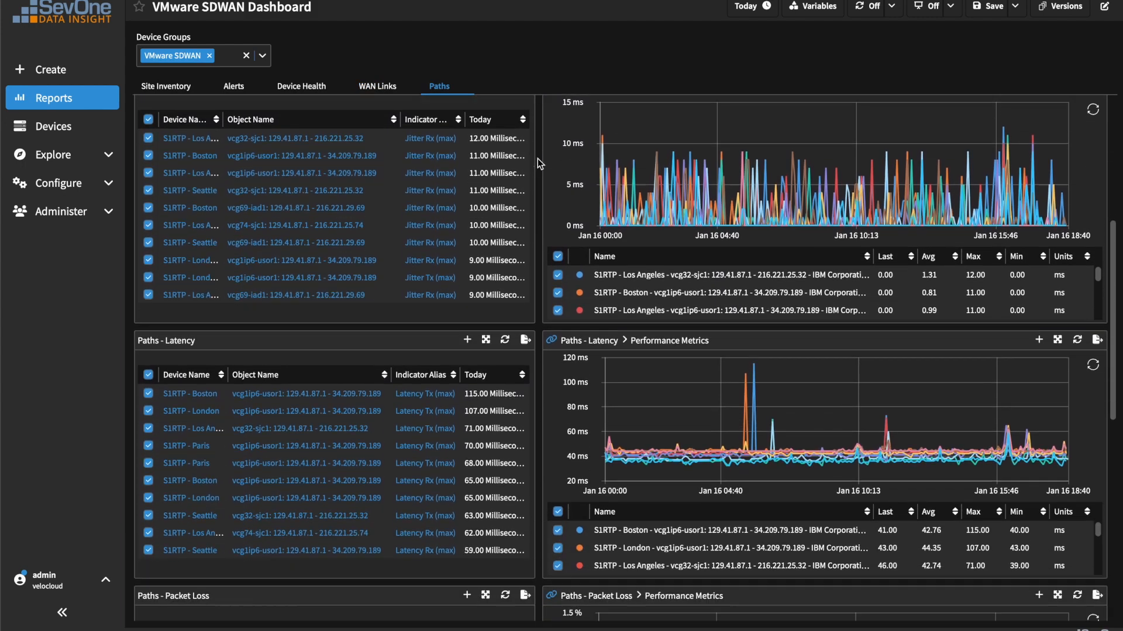
pyautogui.scroll(-4, 538, 159)
pyautogui.scroll(8, 538, 162)
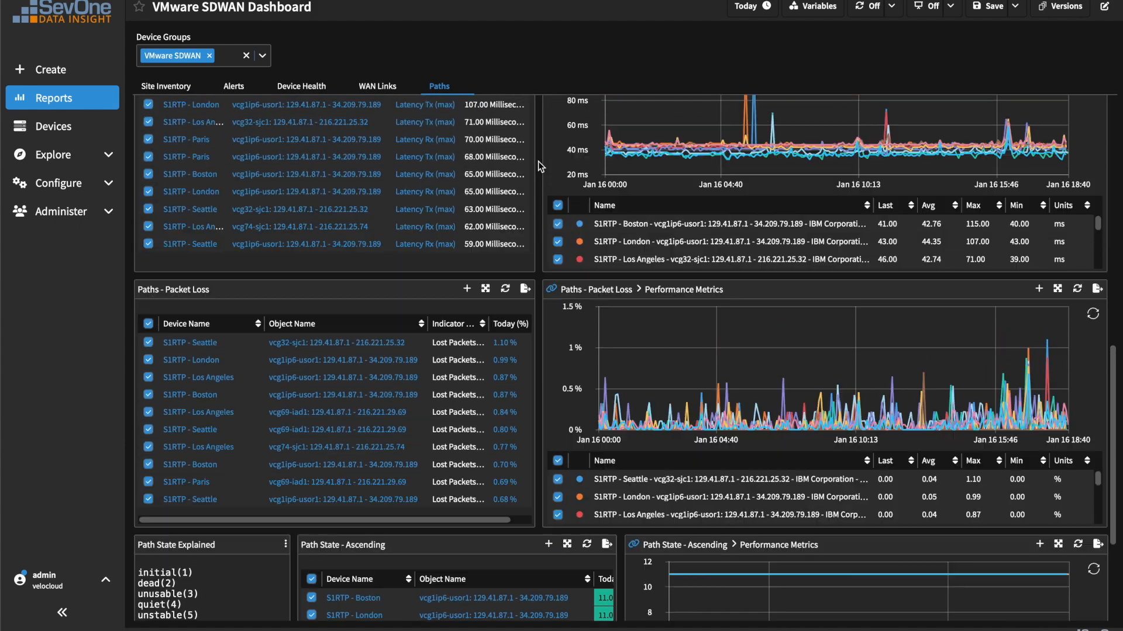
pyautogui.scroll(6, 538, 161)
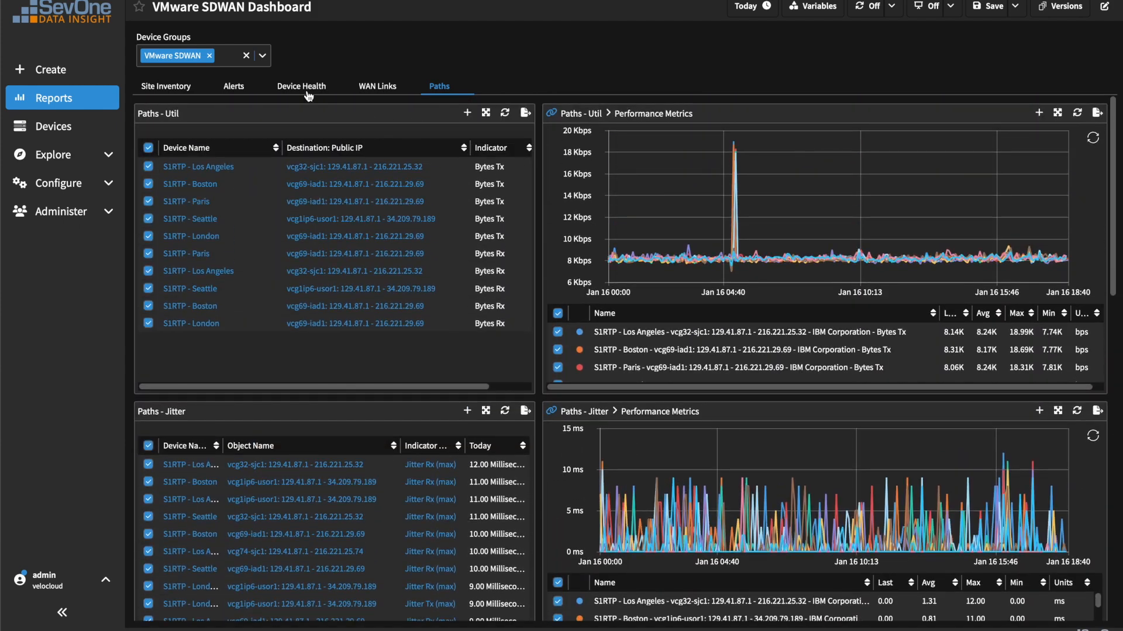
pyautogui.click(170, 88)
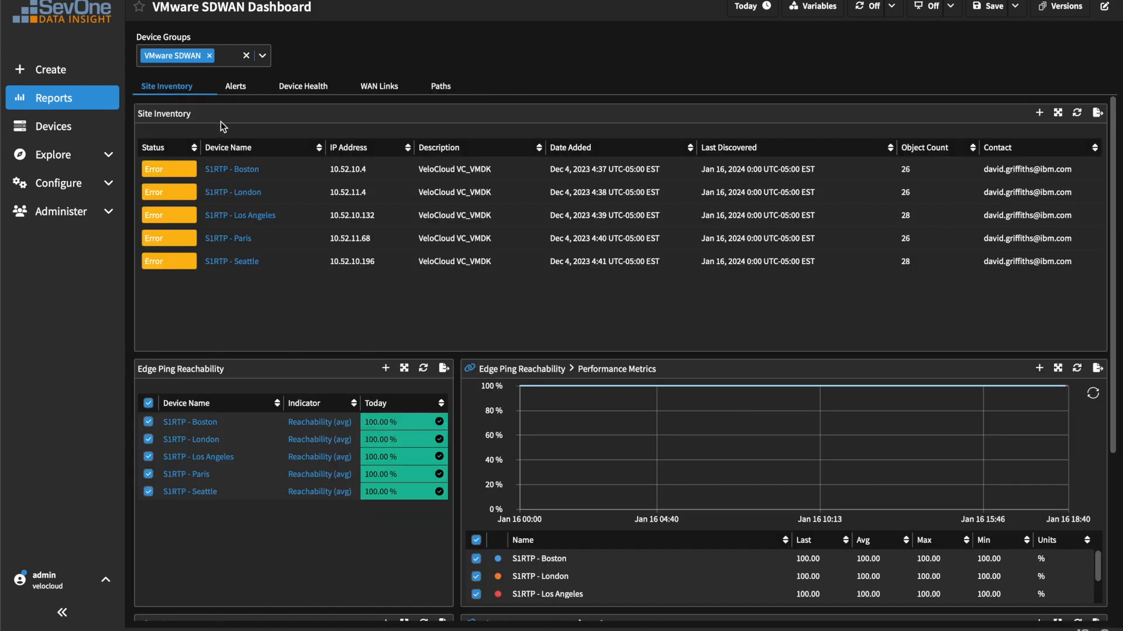
pyautogui.click(233, 169)
# Step: Open the VMware SDWAN Site Summary for S1RTP - Boston and scroll through it
pyautogui.click(243, 182)
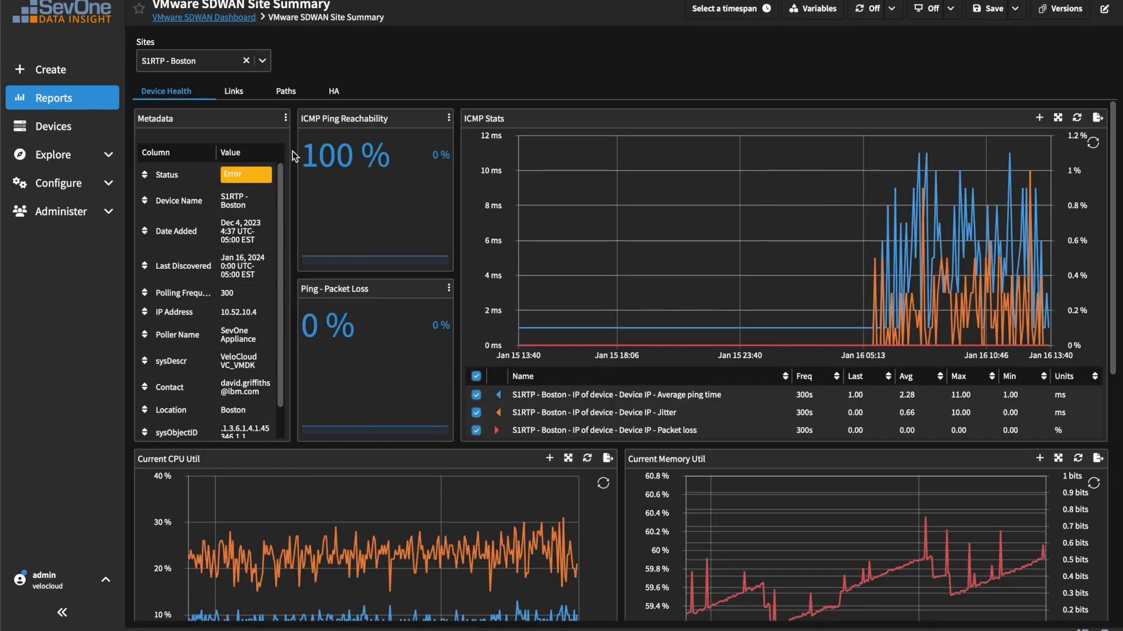
pyautogui.scroll(-4, 294, 150)
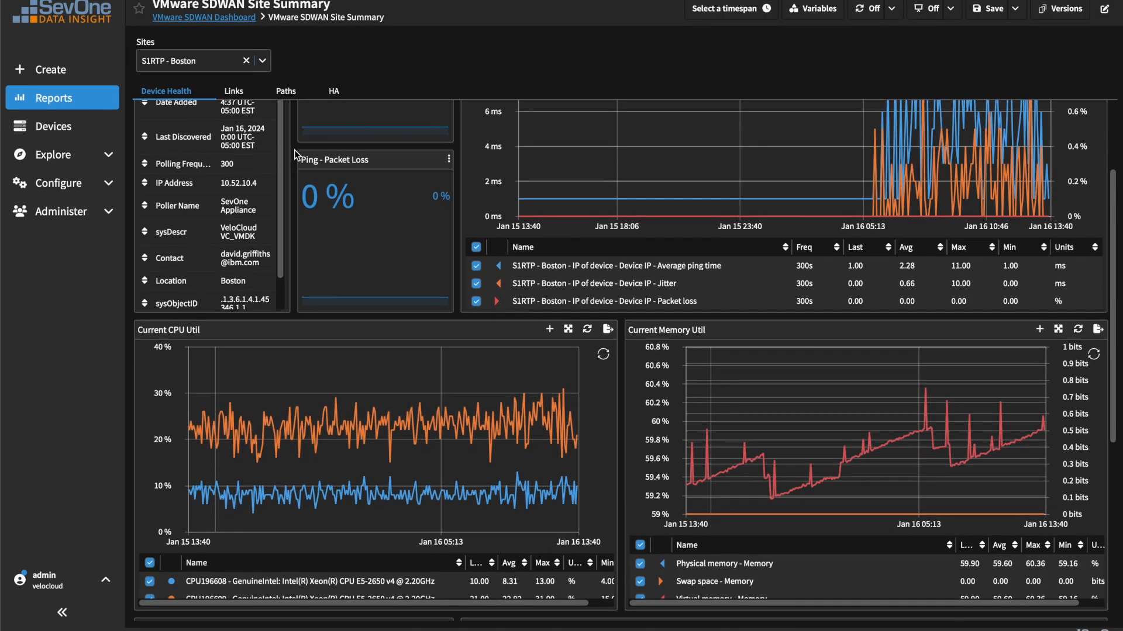
pyautogui.scroll(-3, 293, 149)
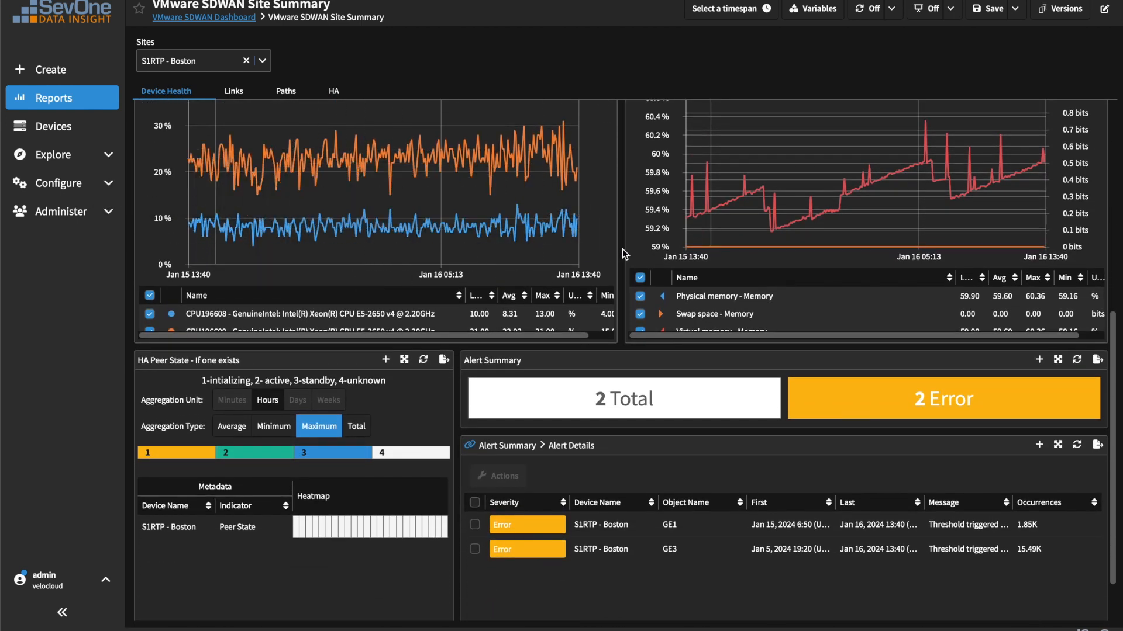
pyautogui.scroll(7, 624, 254)
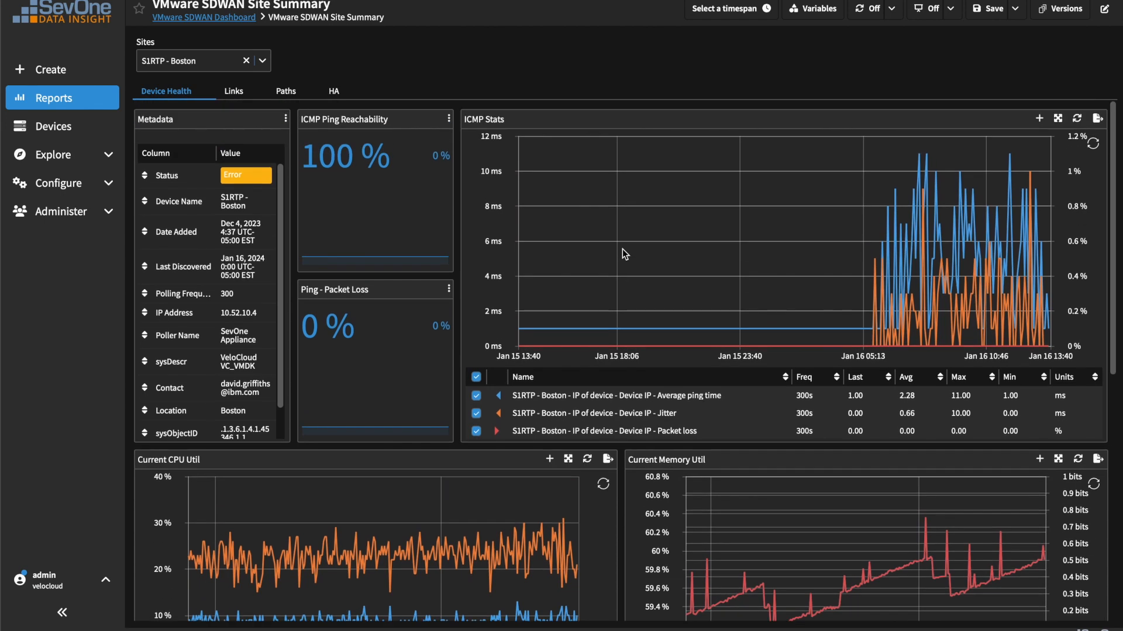
# Step: View the IBM Corporation link's utilization breakdown, then the site's Paths and HA metrics
pyautogui.click(234, 94)
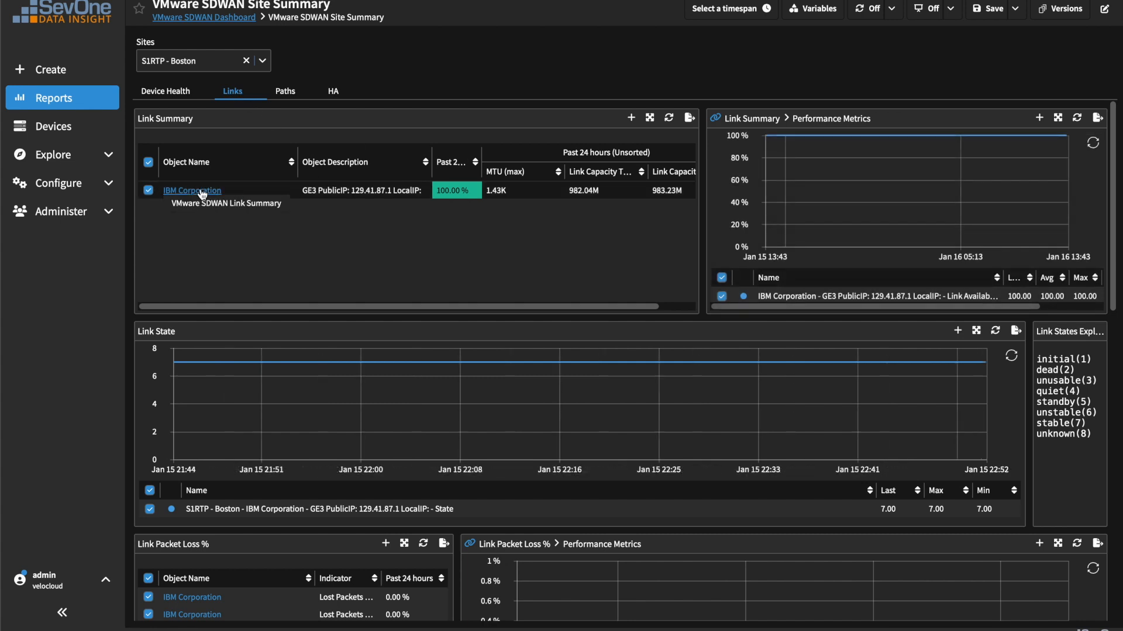
pyautogui.click(202, 192)
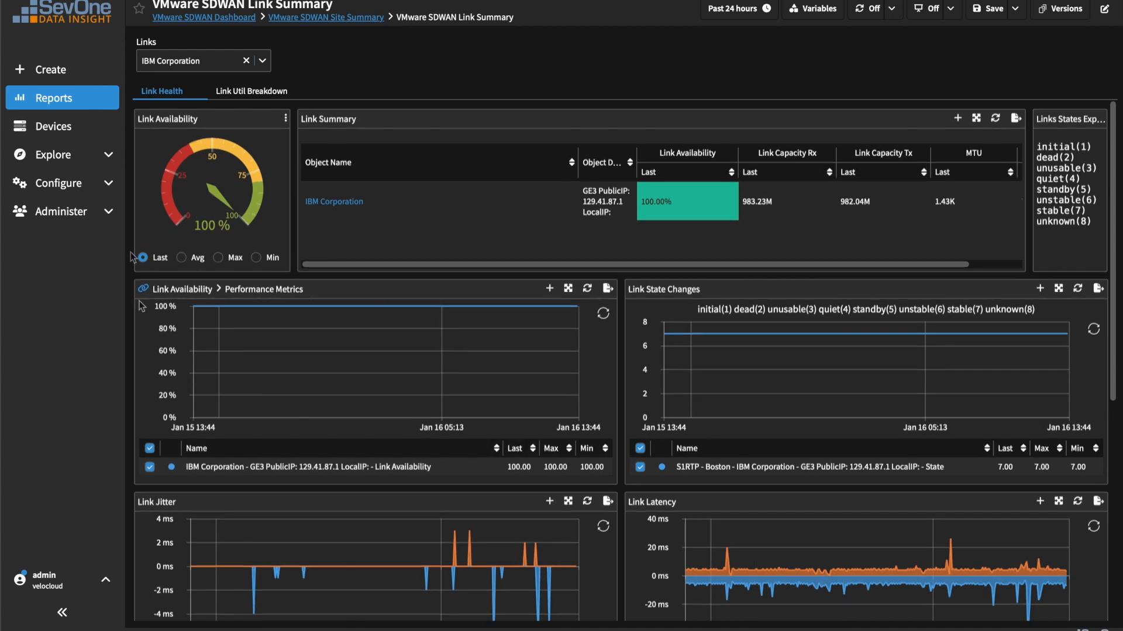
pyautogui.click(248, 93)
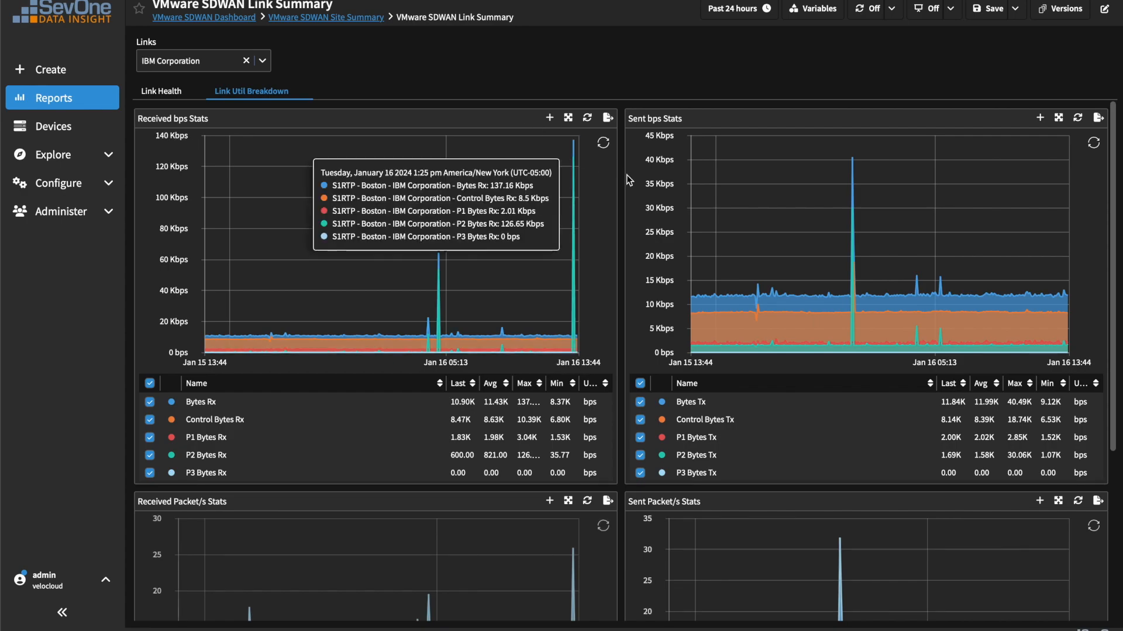
pyautogui.click(346, 17)
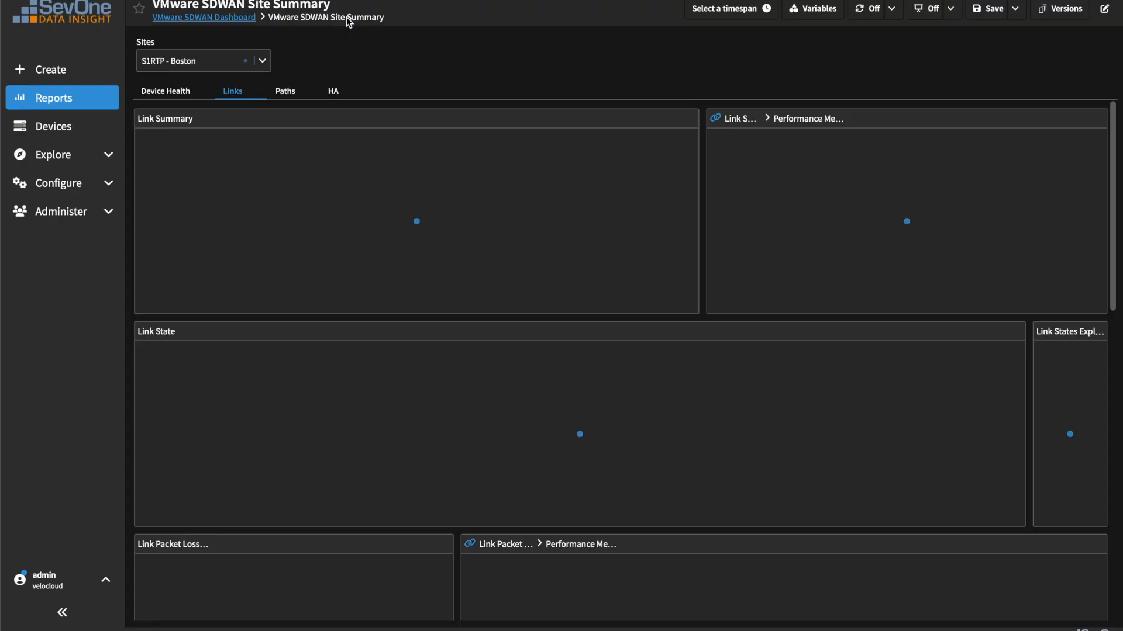
pyautogui.click(288, 92)
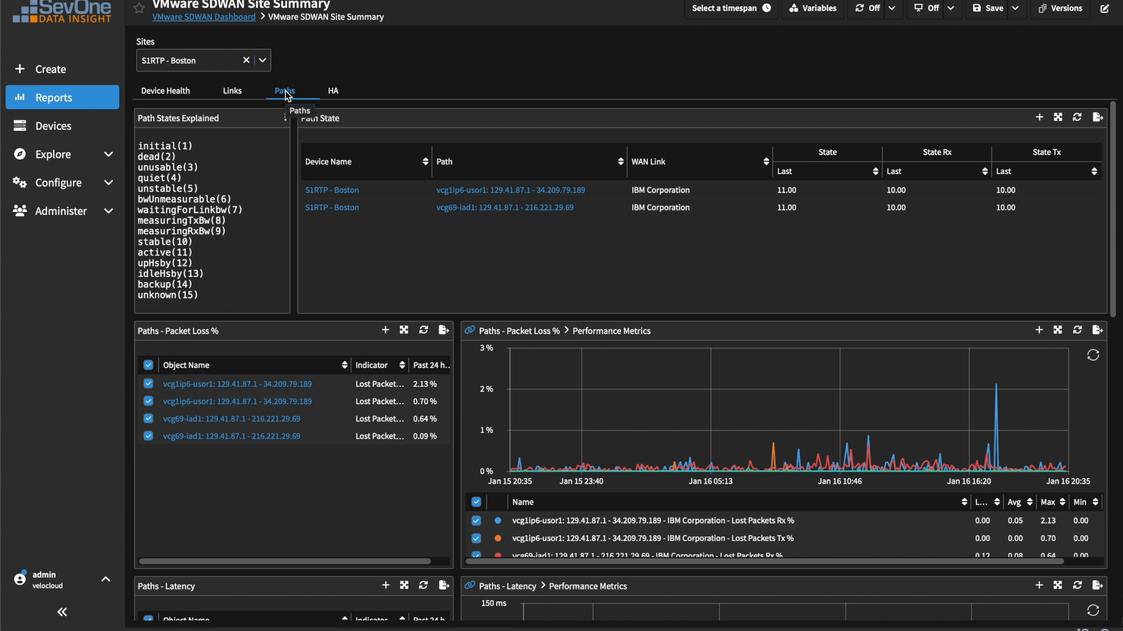
pyautogui.click(334, 93)
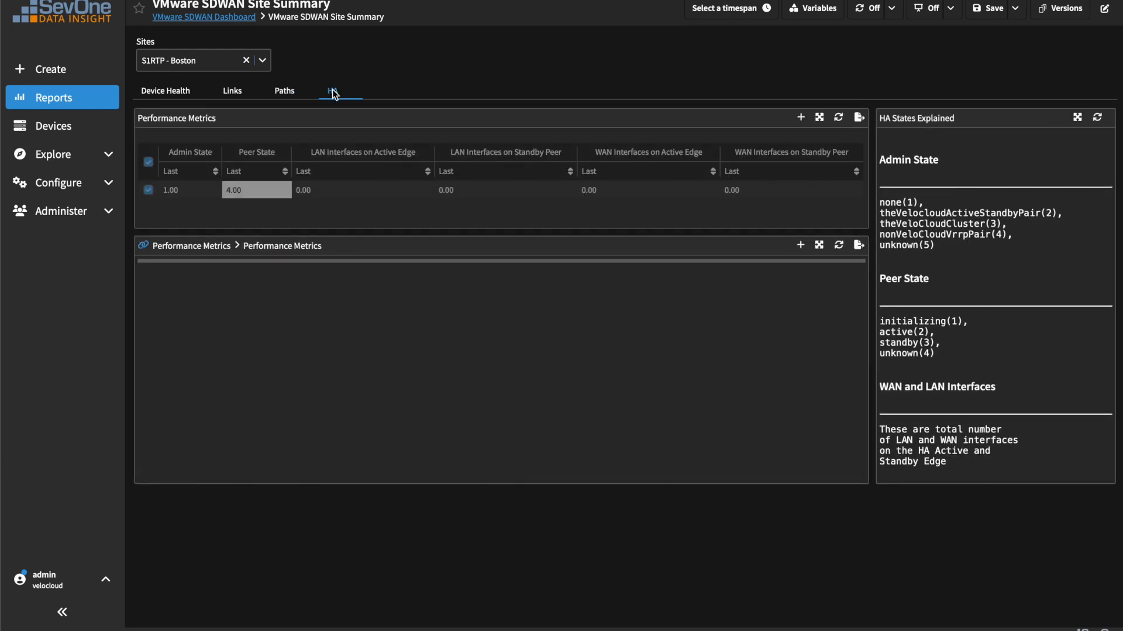